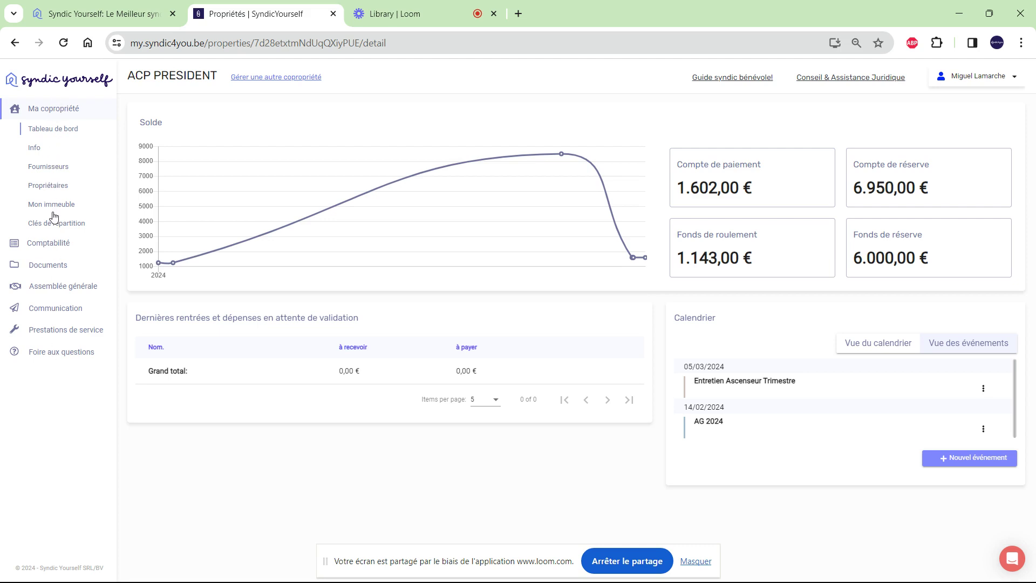
Open the Comptabilité suppliers overview for ACP PRESIDENT with requested, paid and due totals.
click(45, 247)
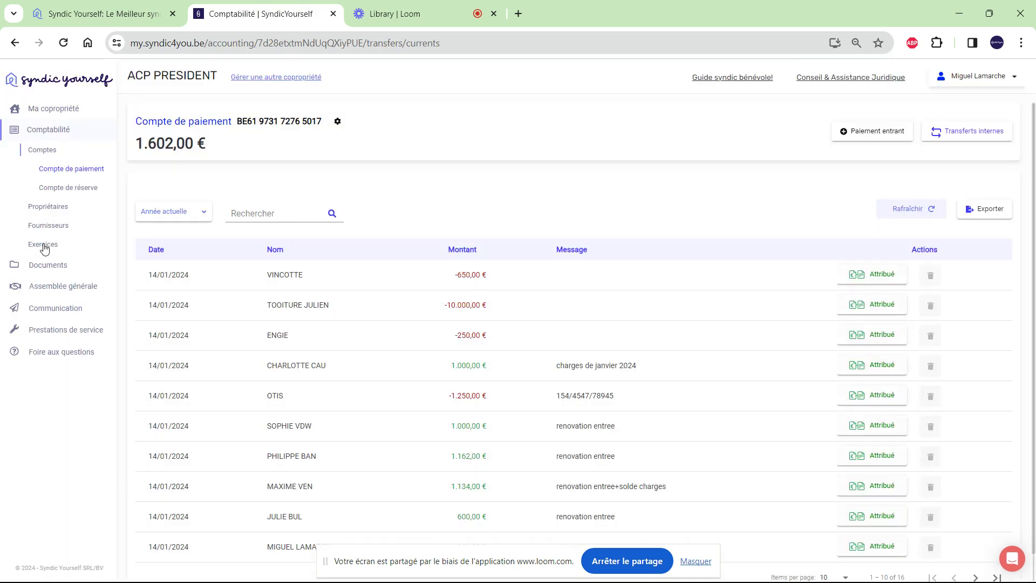
click(49, 226)
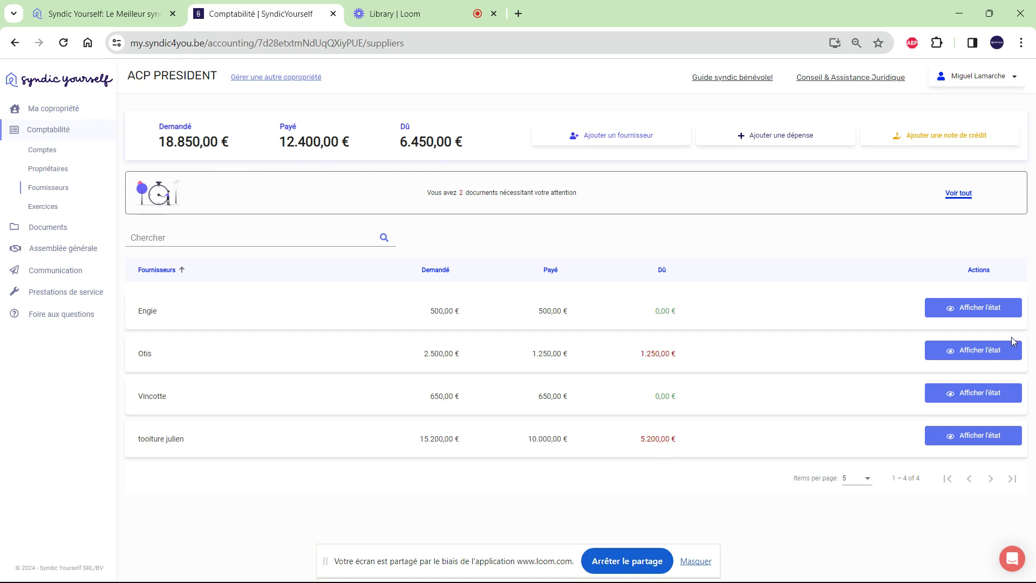
click(985, 352)
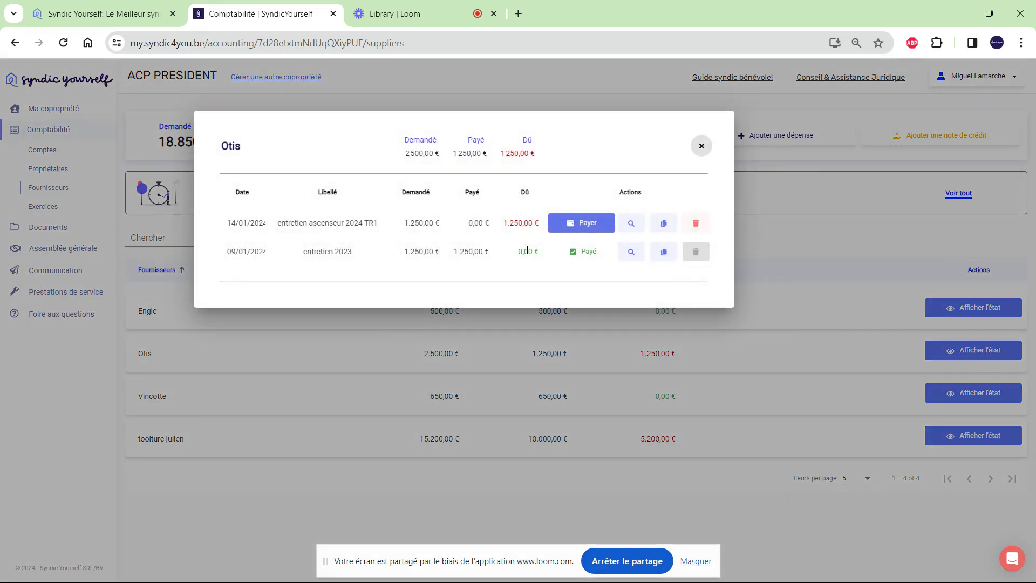
click(702, 147)
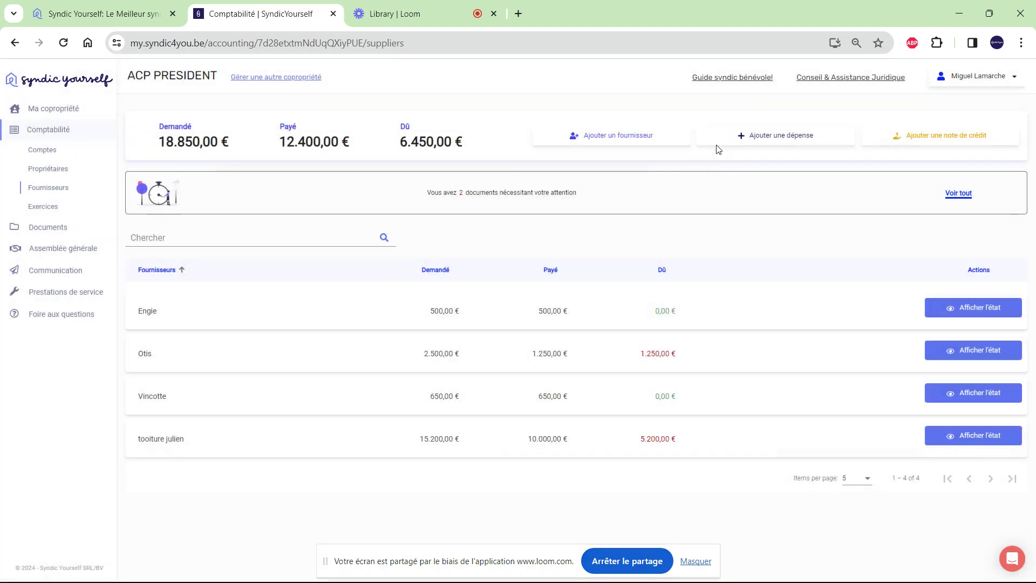
Start a new expense for supplier Engie with amount 250 and VAT 0.
click(772, 138)
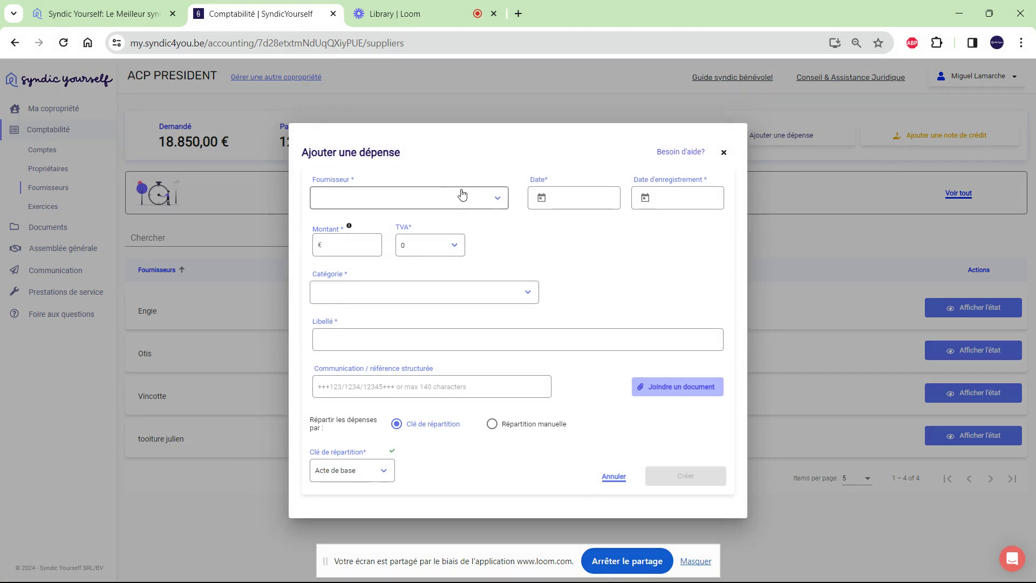
click(461, 197)
click(371, 207)
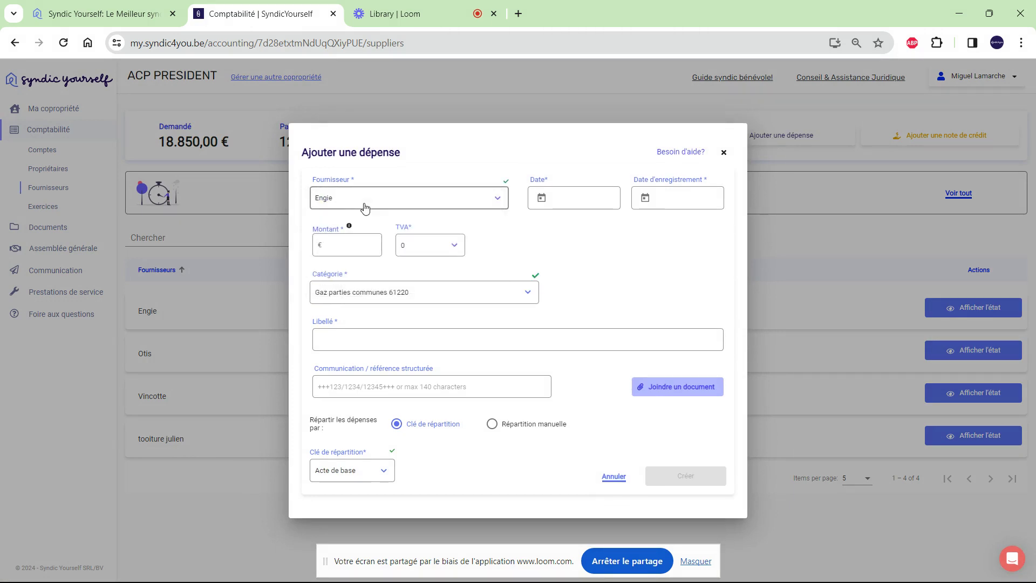
click(356, 245)
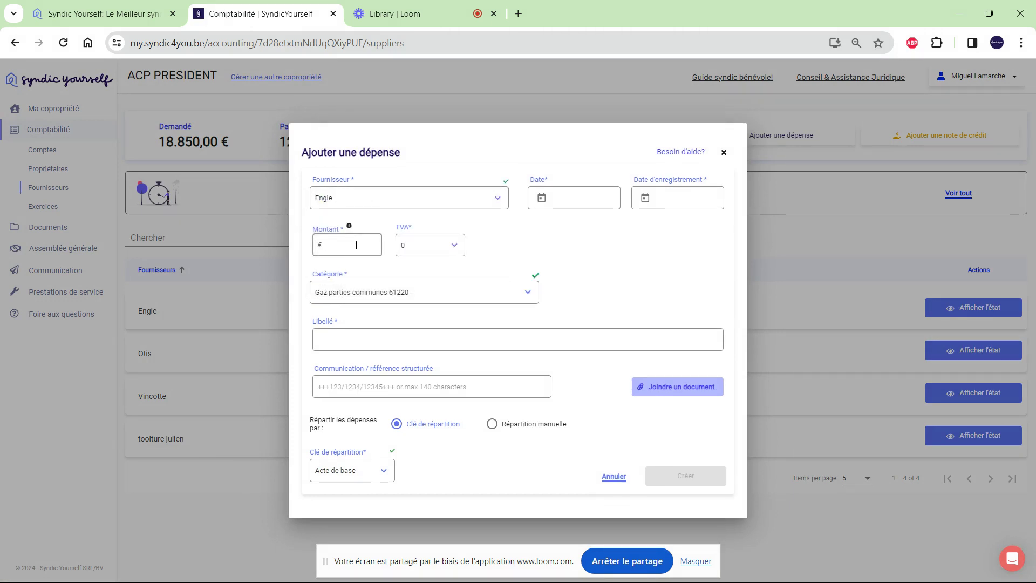
text(250)
click(457, 246)
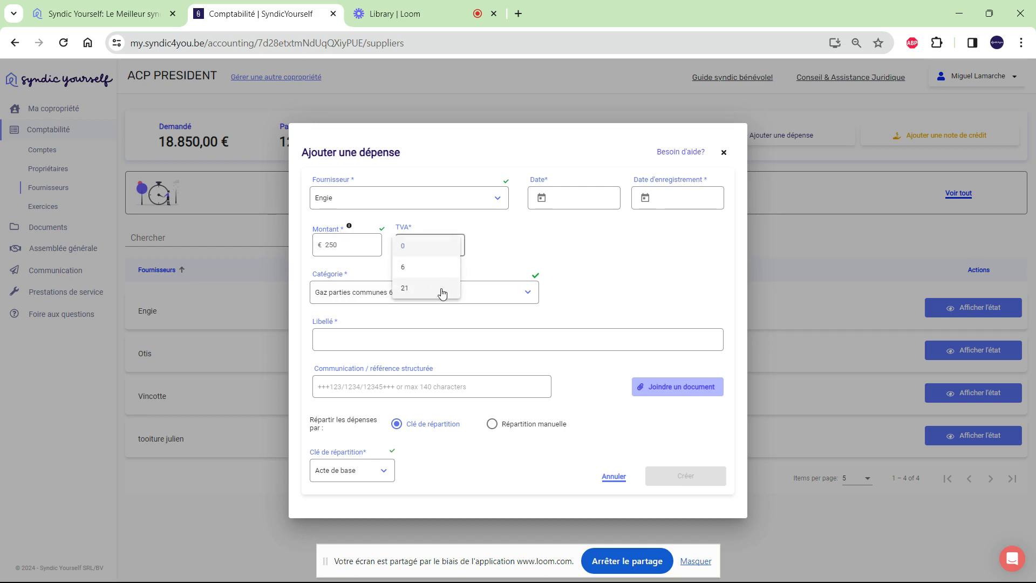
click(523, 256)
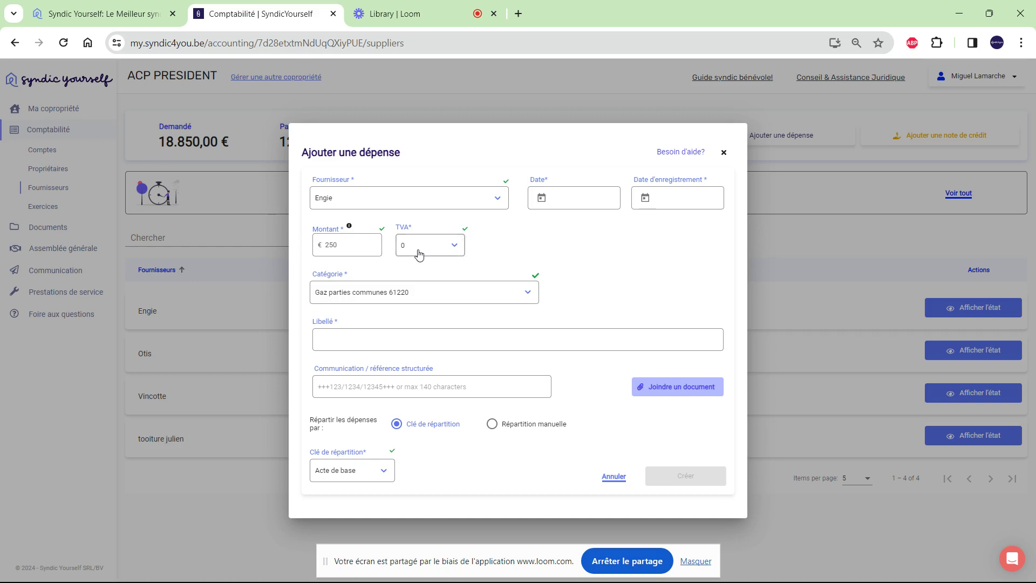
Date the expense 14/01/2024 and keep category Gaz parties communes 61220.
click(543, 199)
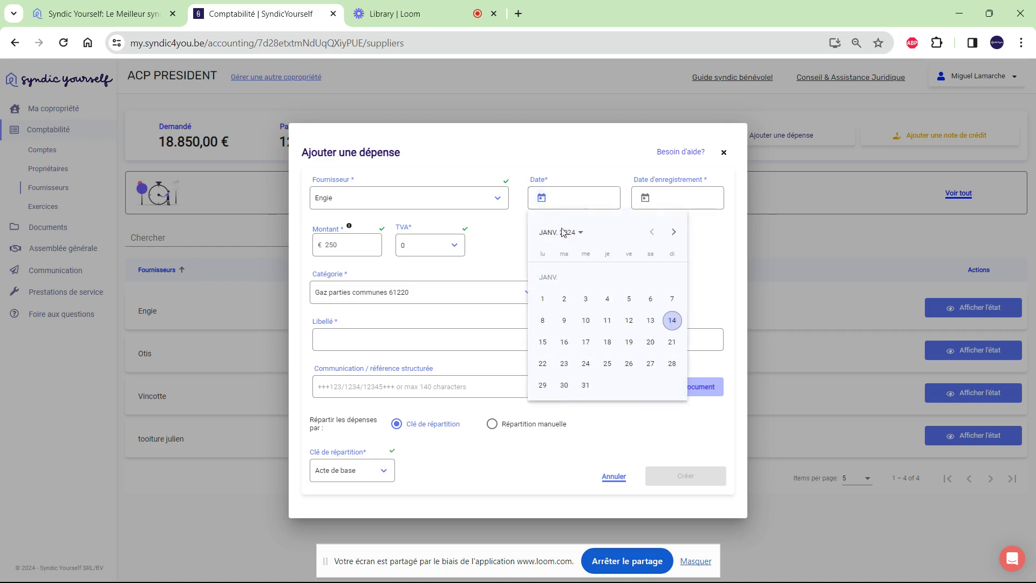
click(677, 326)
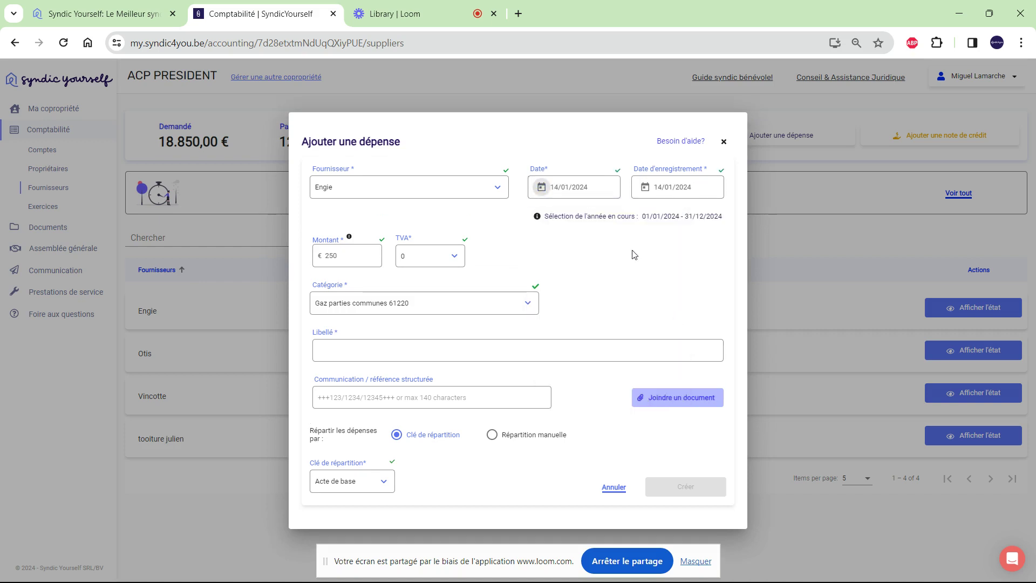
click(521, 305)
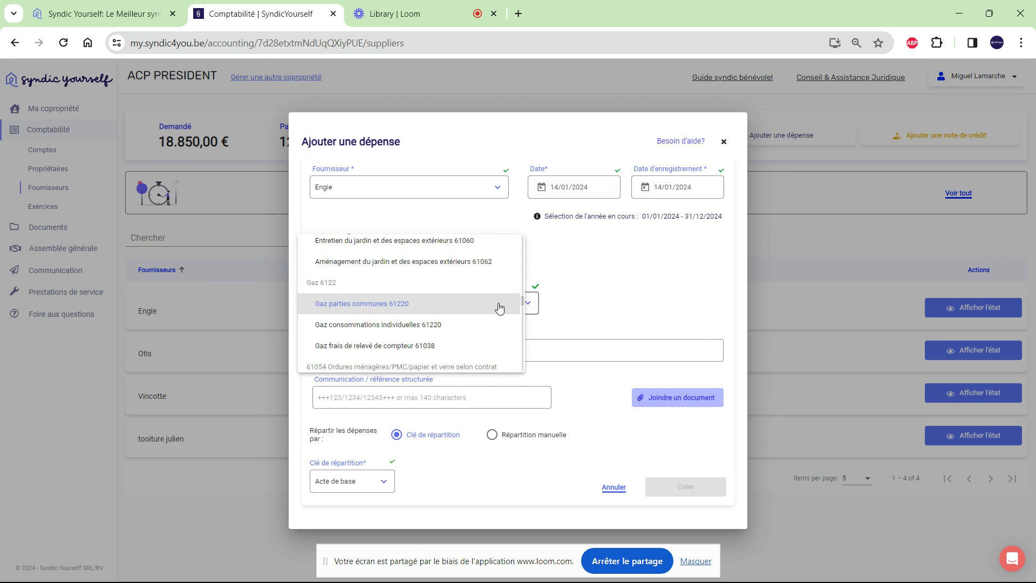
click(497, 305)
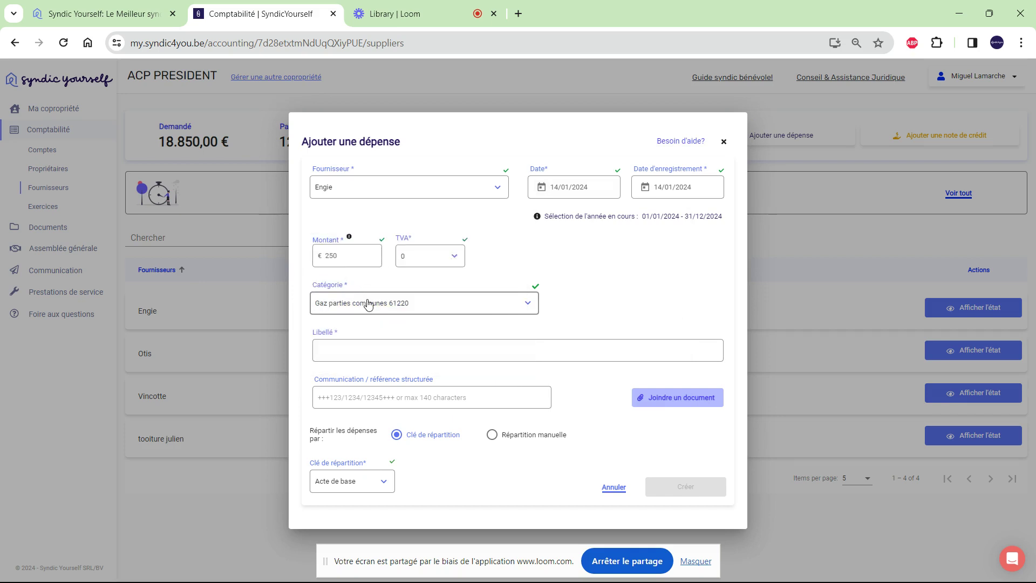
click(529, 304)
scroll(451, 305, down, 3)
scroll(451, 304, down, 2)
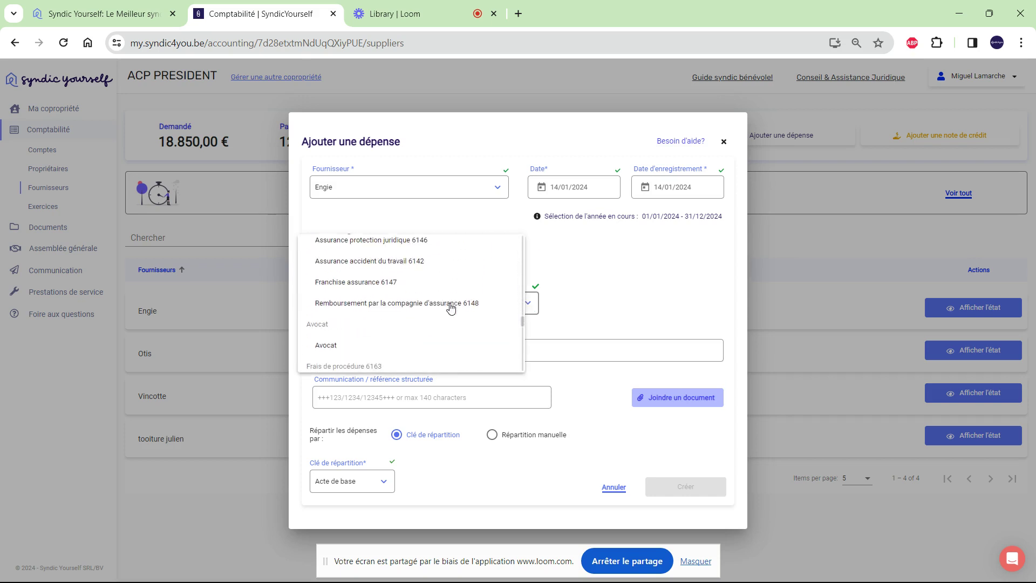
scroll(451, 303, up, 4)
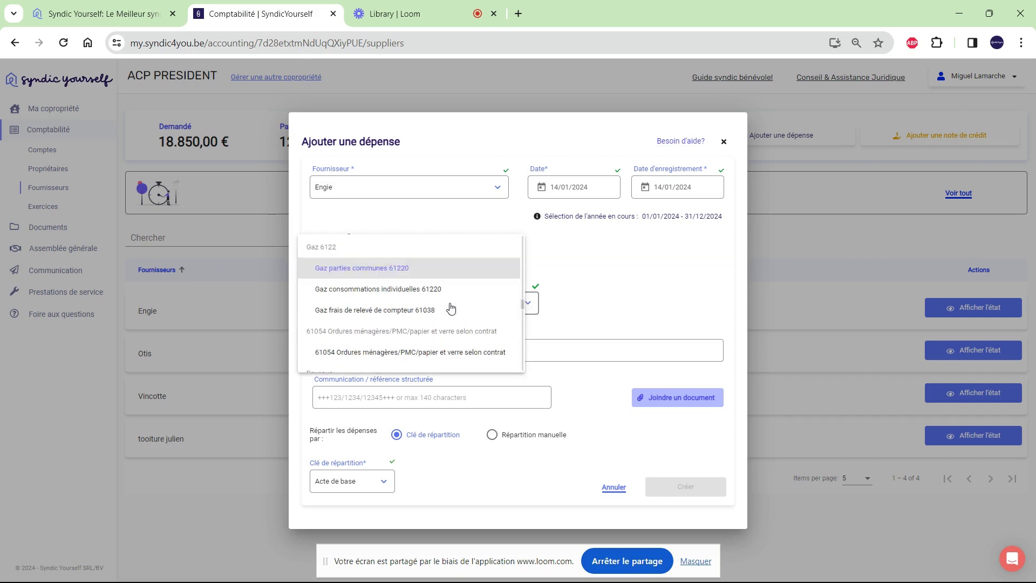
click(619, 295)
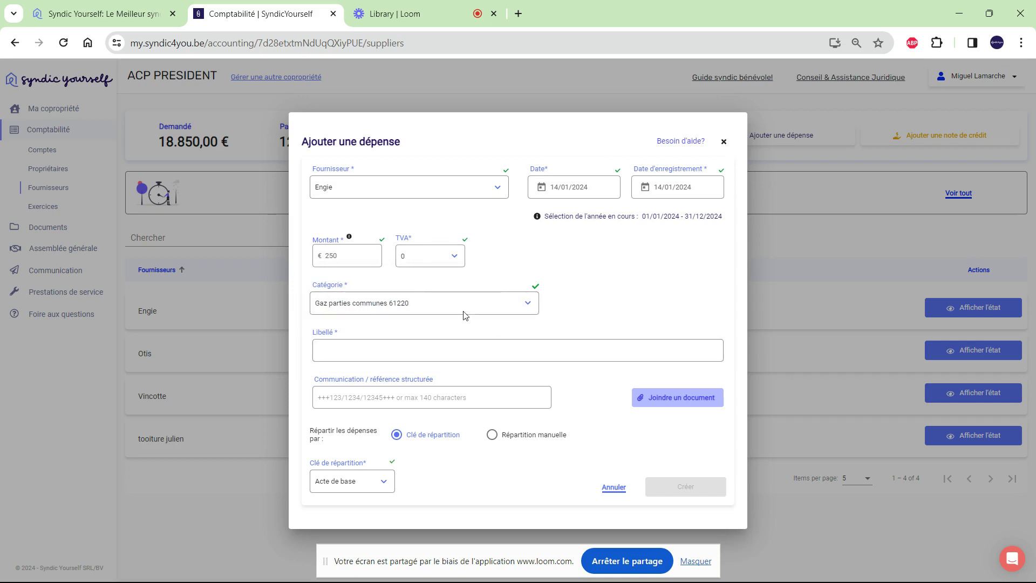
click(432, 351)
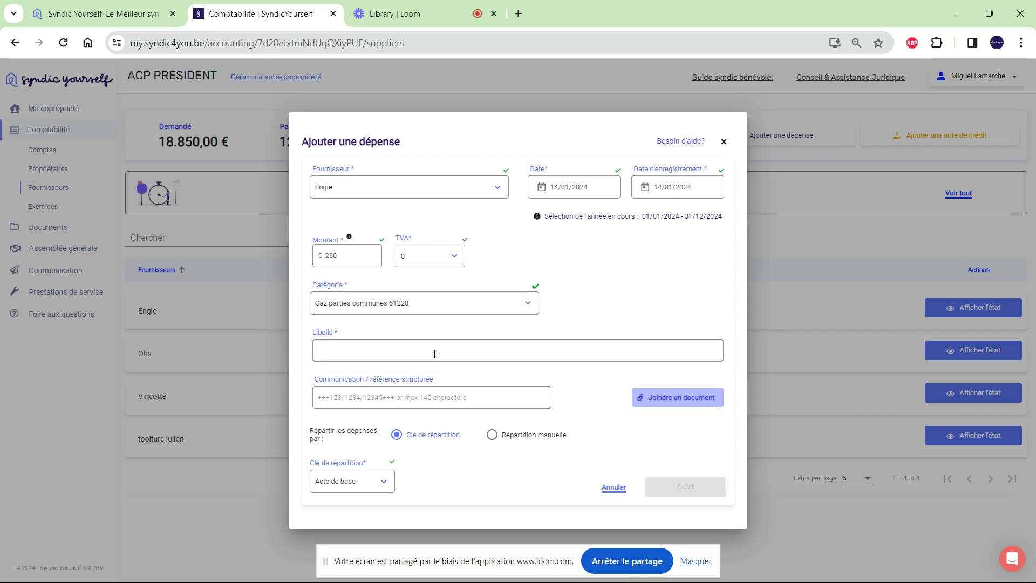
Label the expense 'janvier 2024', fill the saved structured reference, and bring up the document chooser.
click(435, 355)
text(janv)
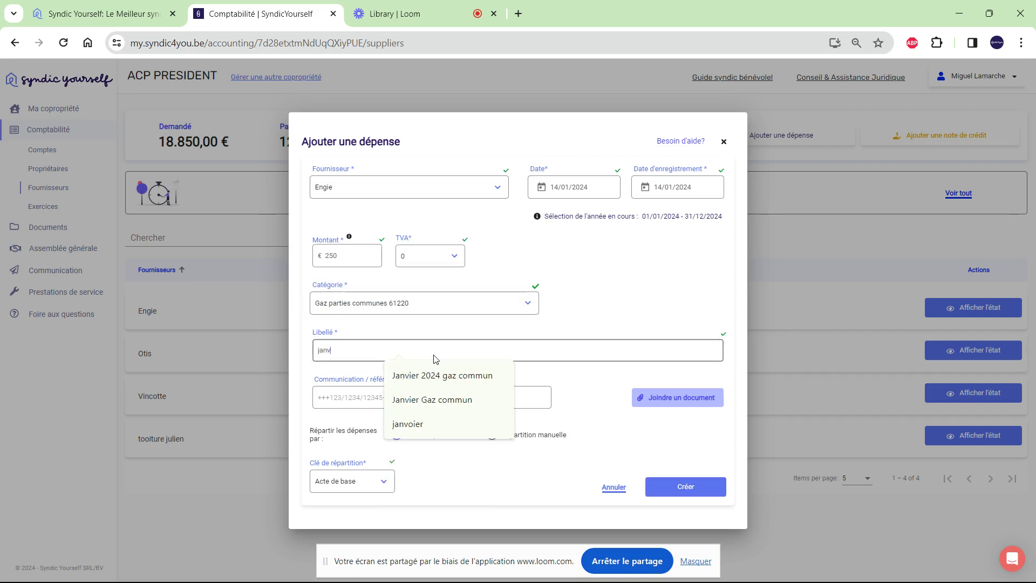
text(ier 2024)
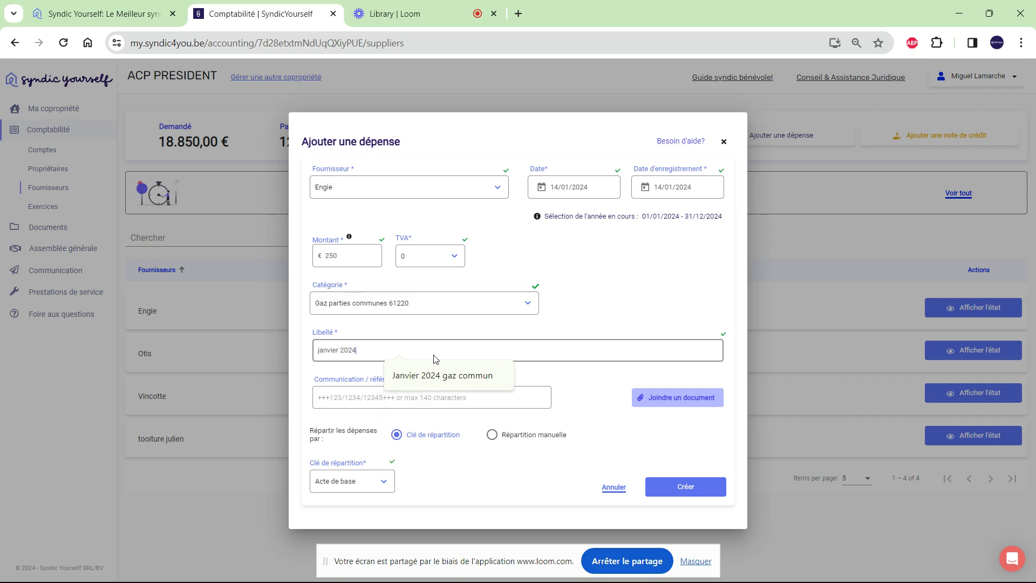
click(417, 400)
click(427, 424)
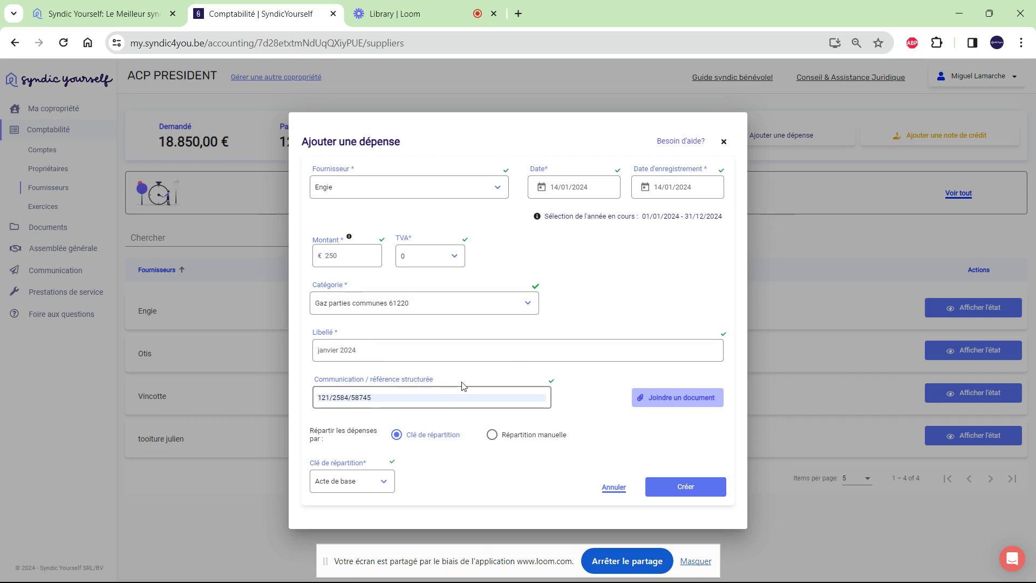
click(672, 398)
Attach Formulaire-de-changement-client Vivaqua.pdf to the Engie expense.
click(280, 157)
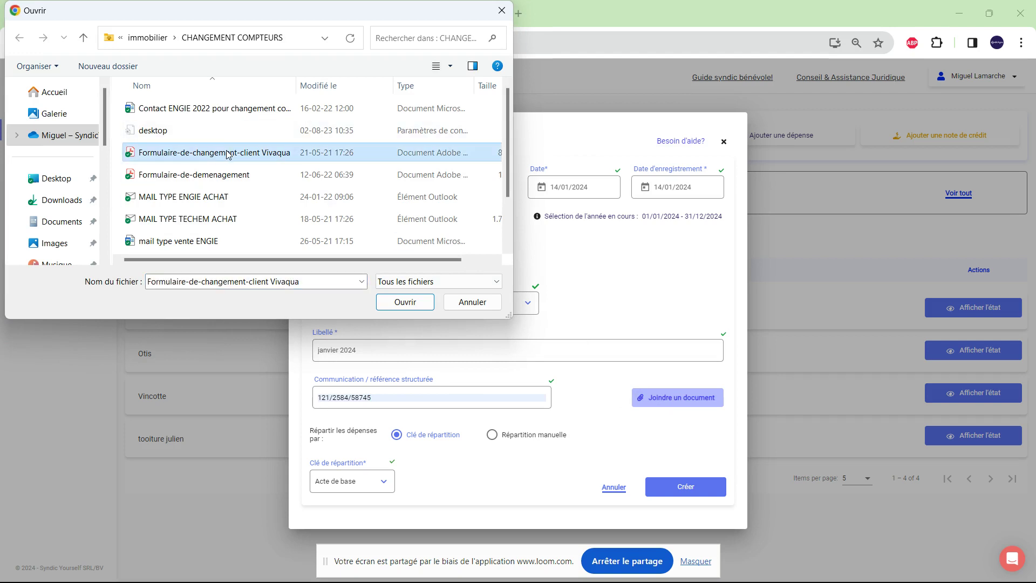
click(399, 302)
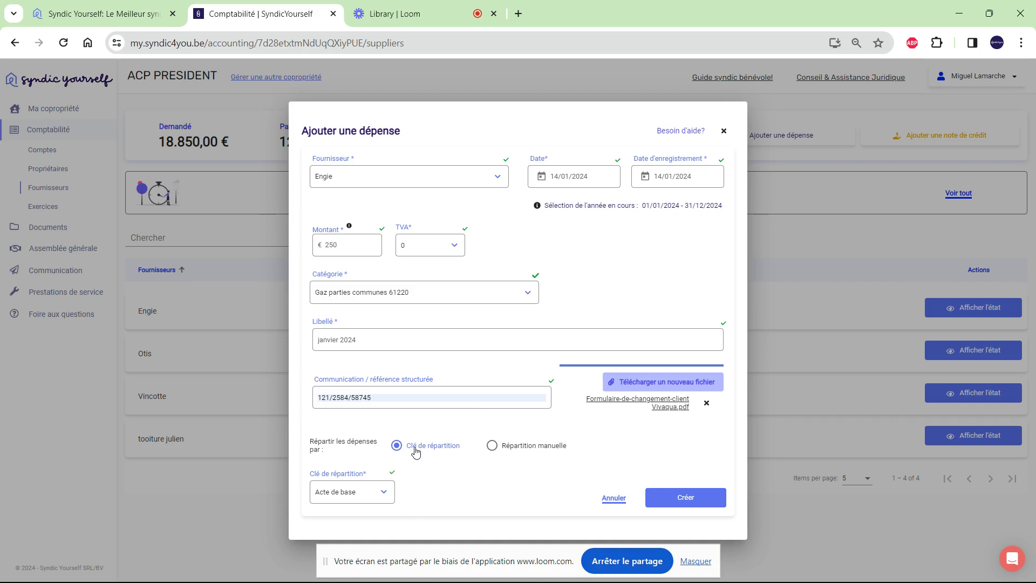
Keep Acte de base as the allocation key and create the 250 € Engie expense.
click(384, 493)
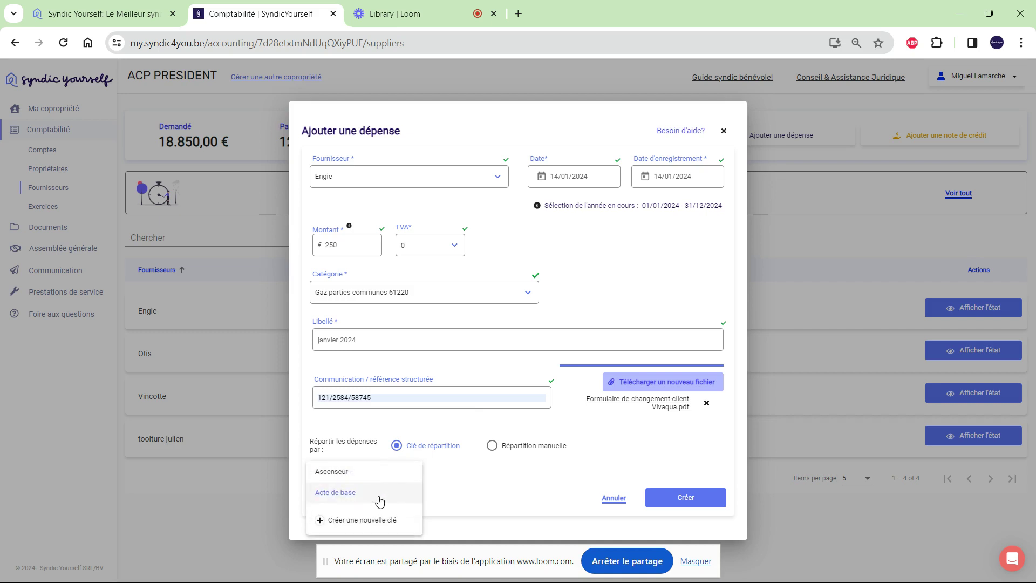
click(379, 500)
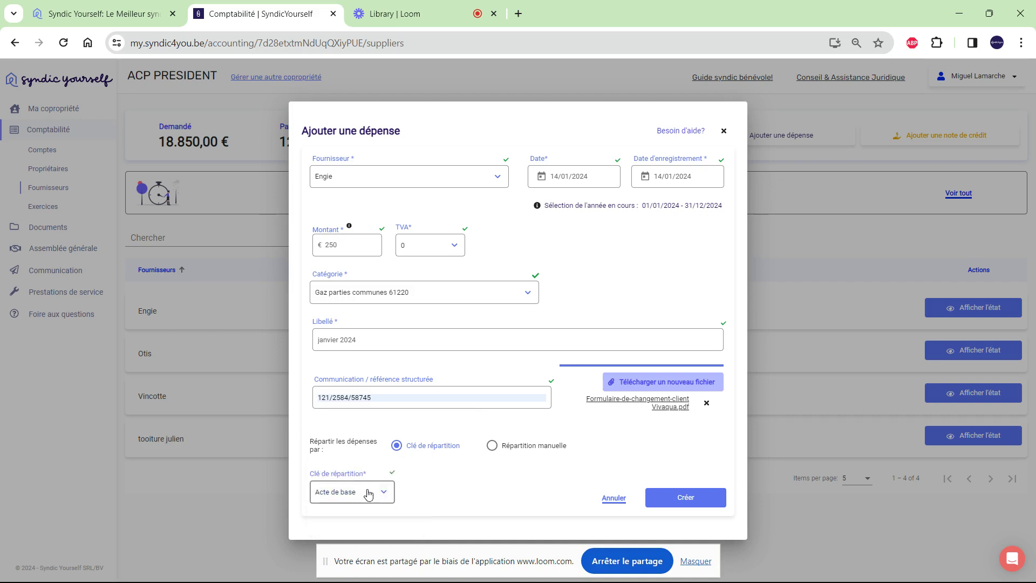
click(492, 446)
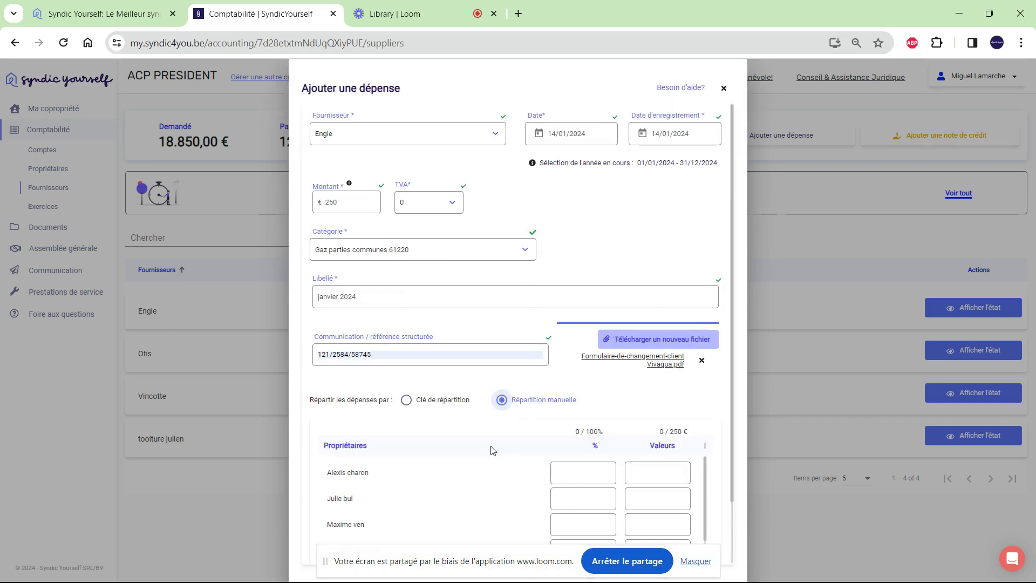
scroll(556, 416, down, 1)
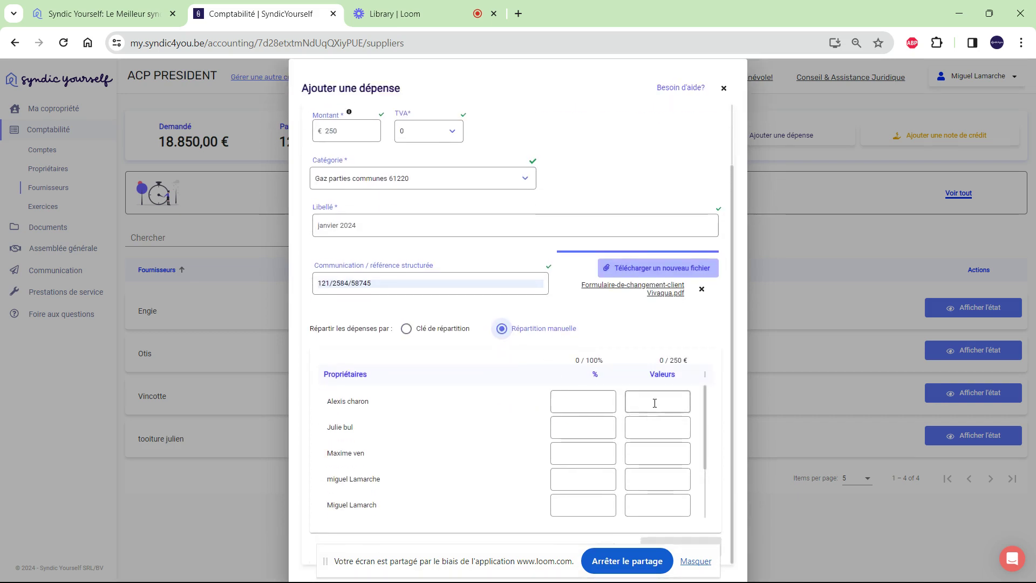
scroll(661, 485, down, 1)
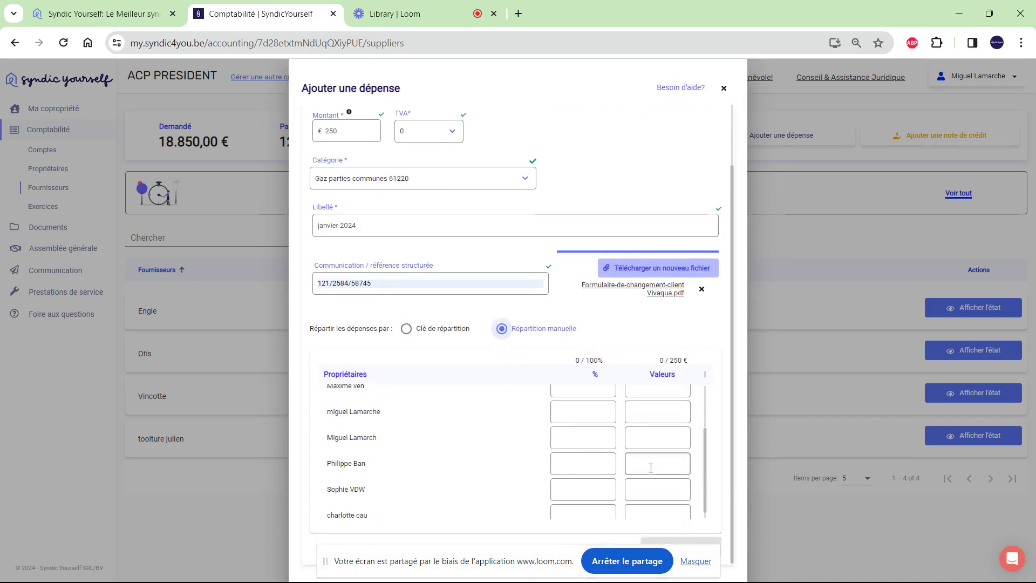
click(407, 329)
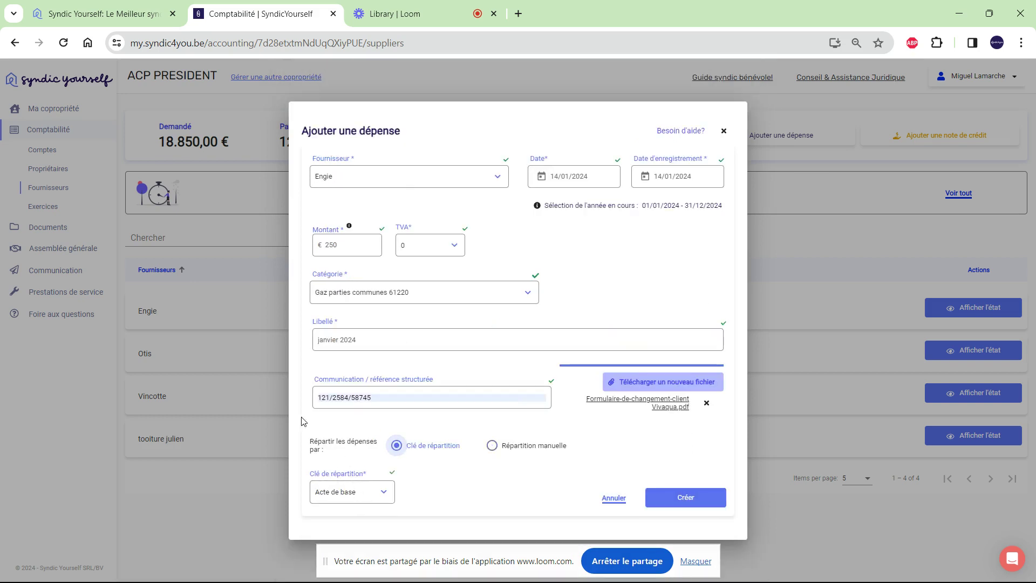
click(689, 503)
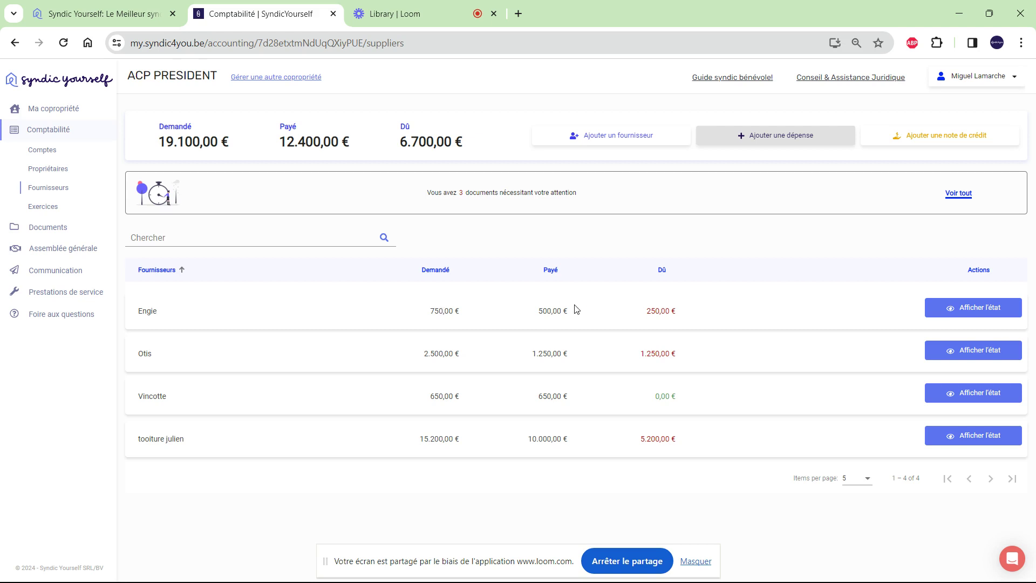
Open Engie's statement and start a payment for the unpaid janvier 2024 expense of 250,00 €.
click(978, 309)
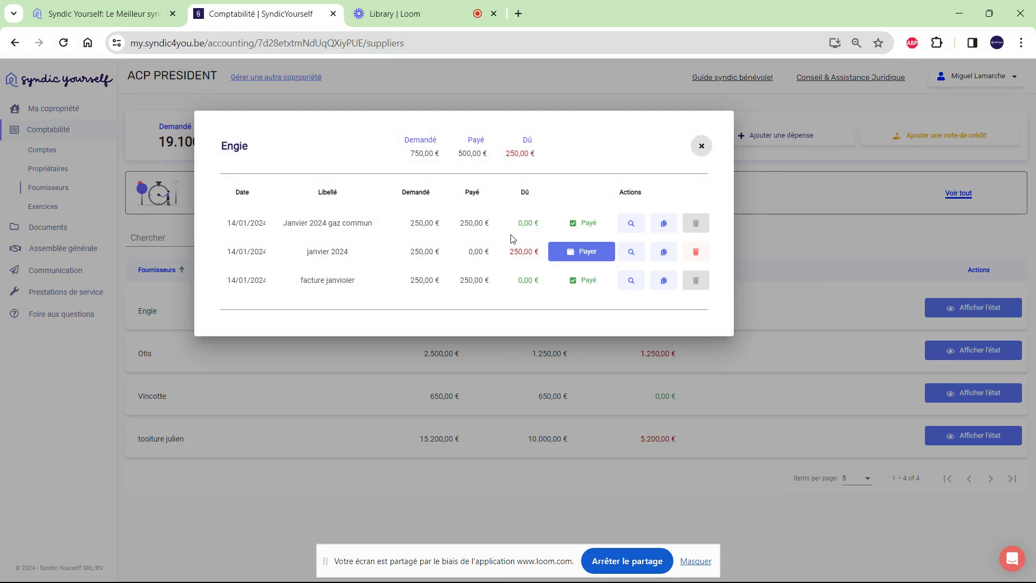
click(592, 258)
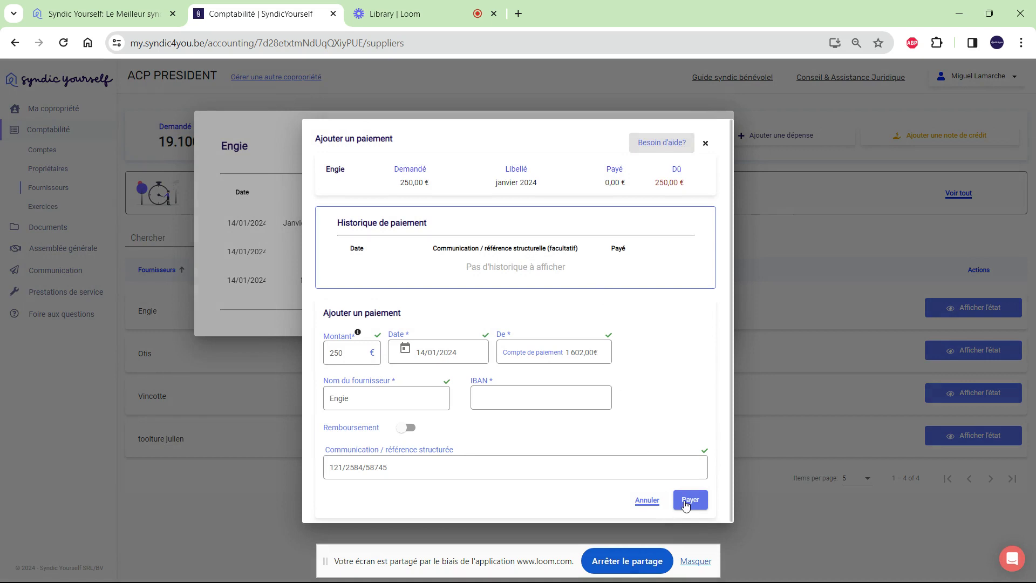
Submit and confirm the 250 € Engie payment, then close the statement to view updated totals.
click(353, 354)
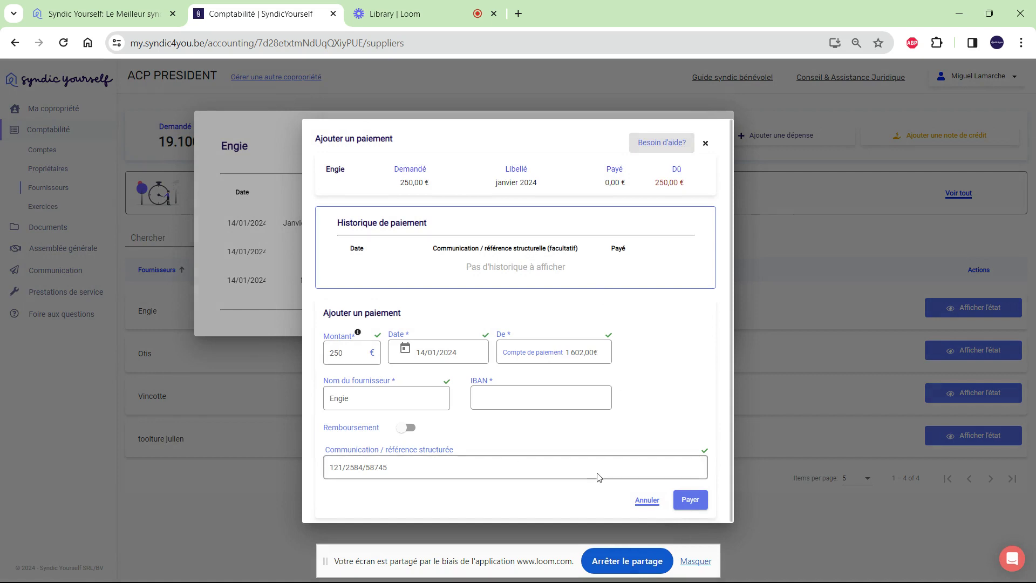
click(690, 500)
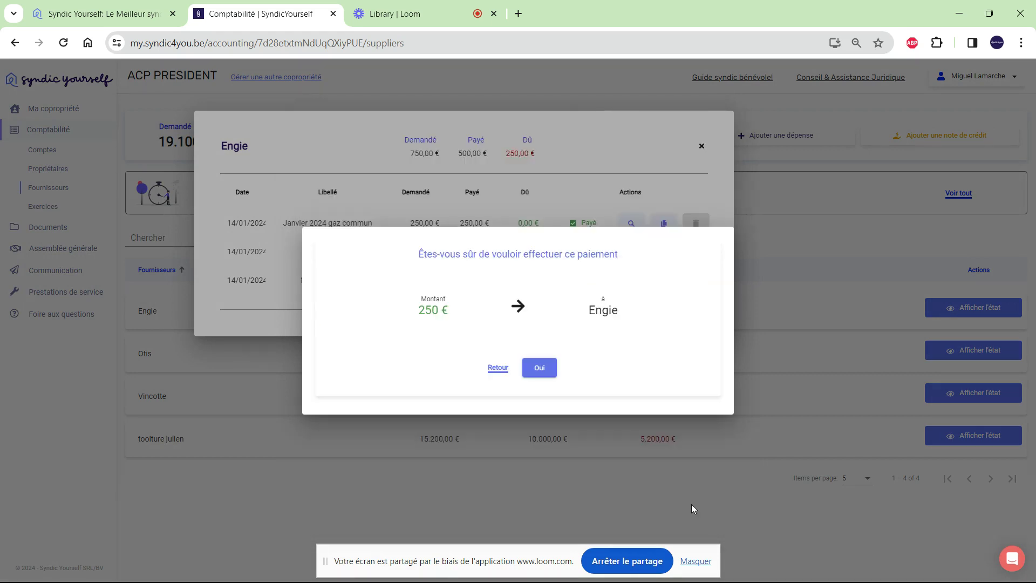
click(535, 369)
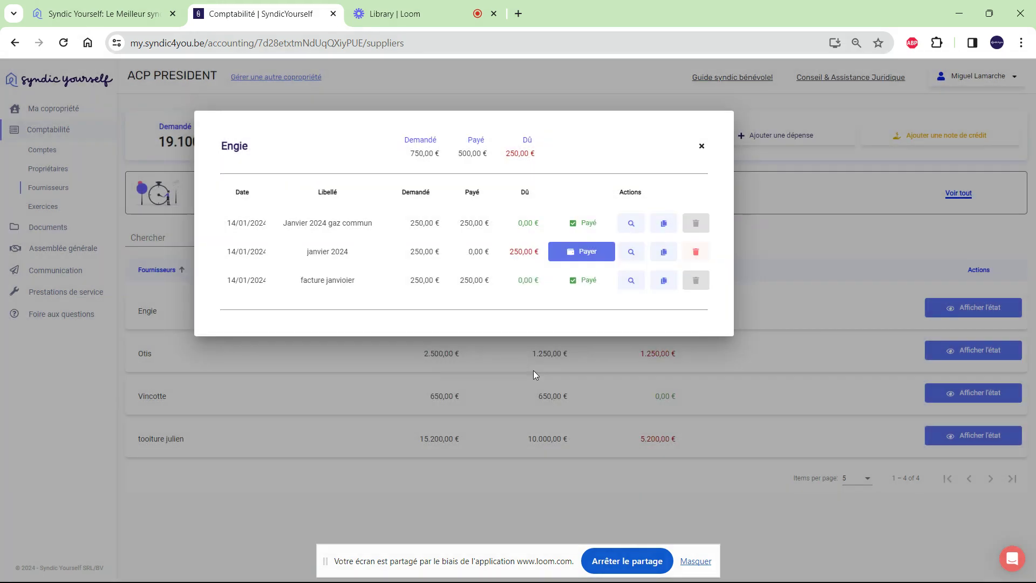
click(702, 147)
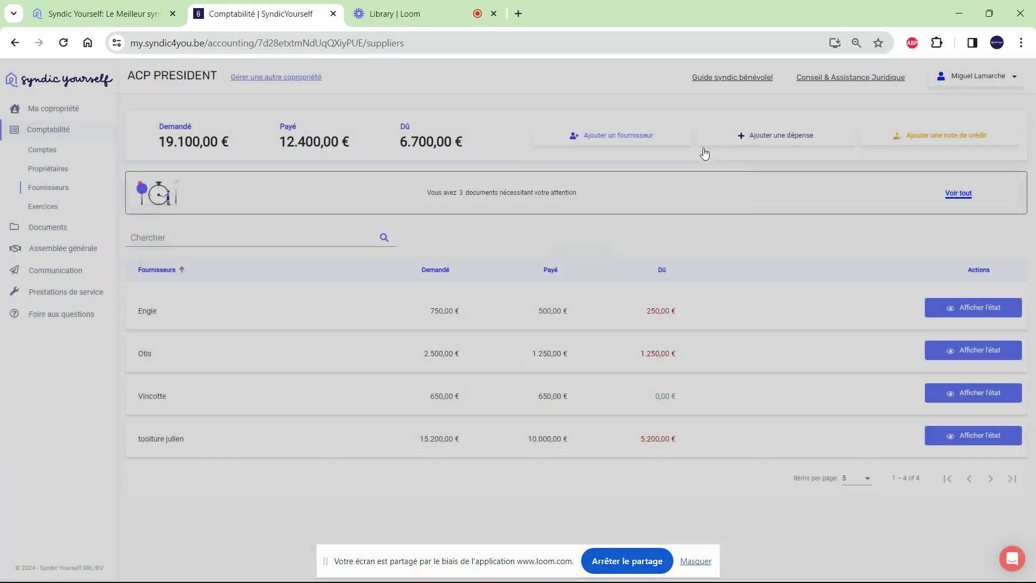